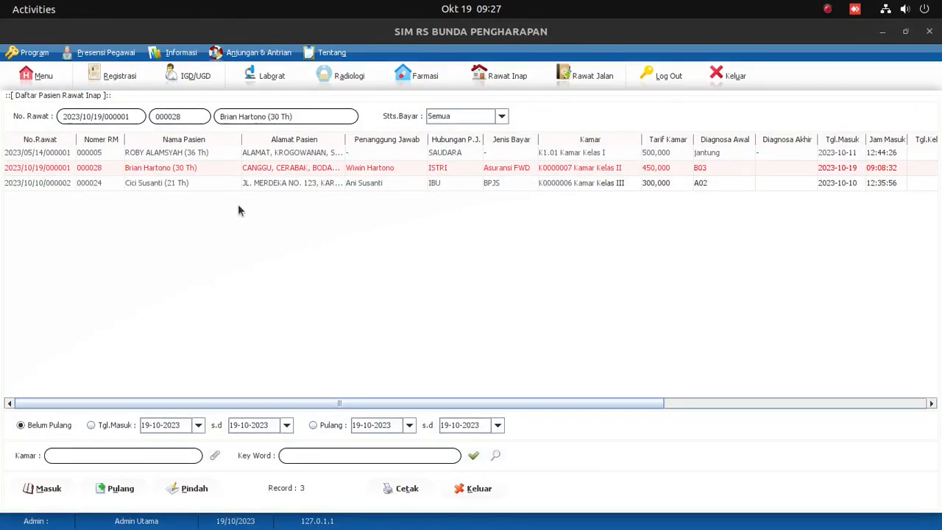
# Open the Jadwal Operasi request form for the inpatient in Kamar Kelas II.
pyautogui.click(176, 186)
pyautogui.click(182, 169)
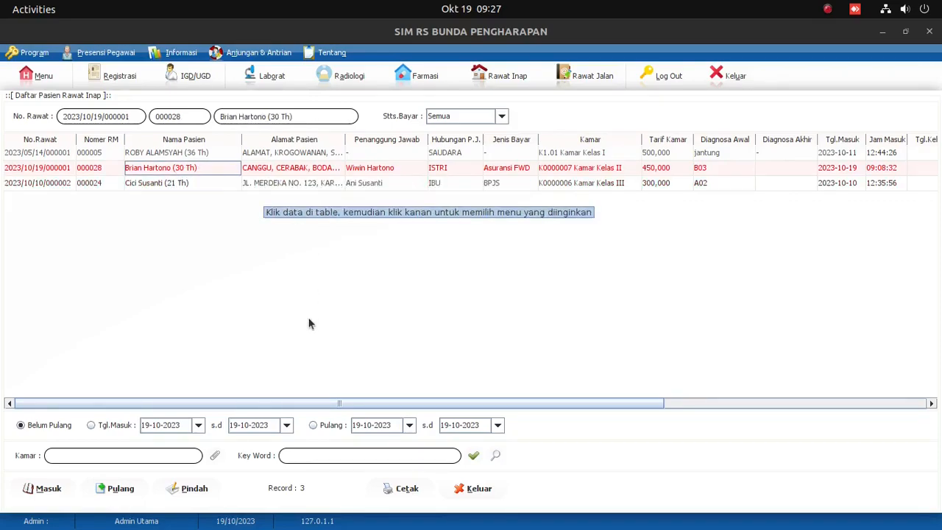
pyautogui.rightClick(189, 169)
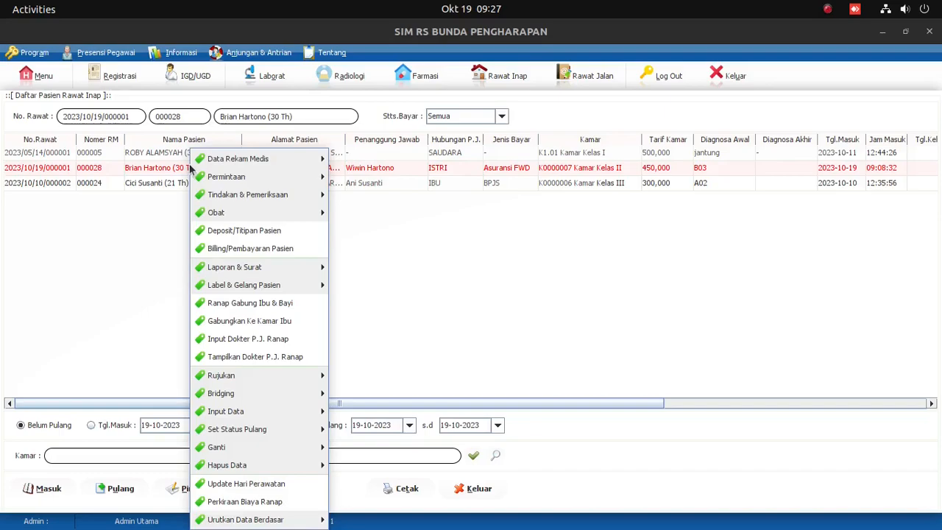
pyautogui.moveTo(217, 178)
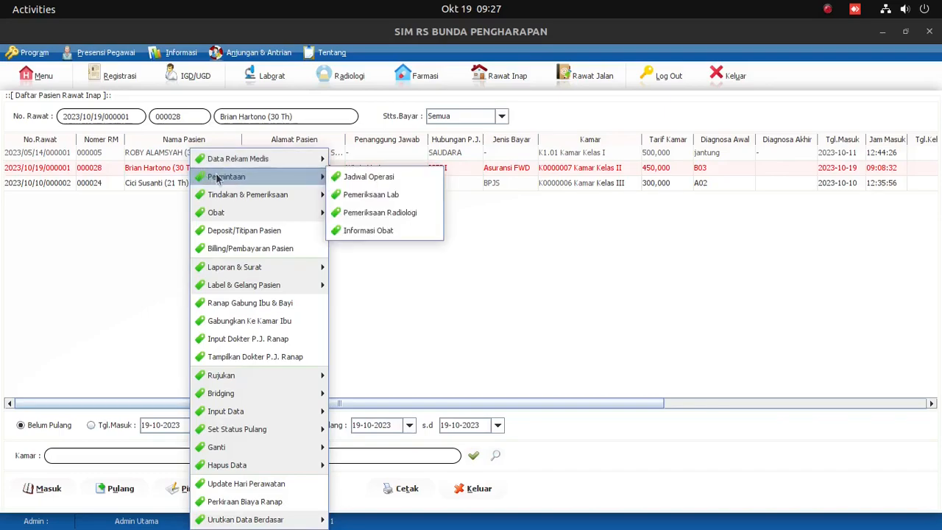
pyautogui.click(360, 181)
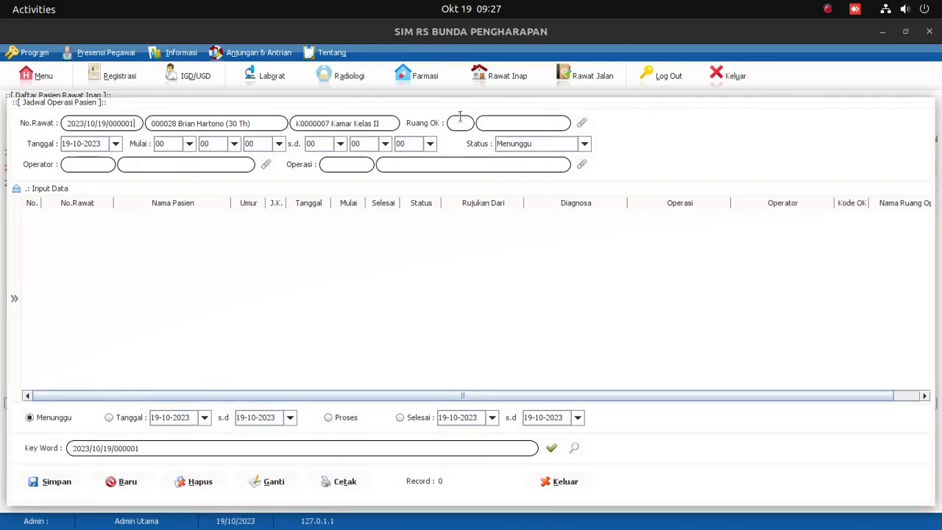
# Set the operating room of the surgery schedule to Ruang Operasi 2.
pyautogui.click(582, 123)
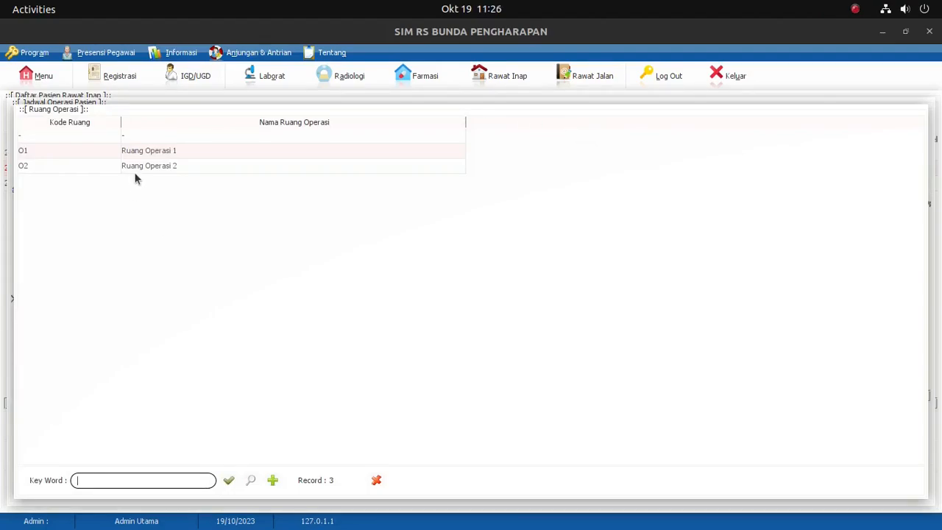
pyautogui.click(136, 168)
pyautogui.press('Return')
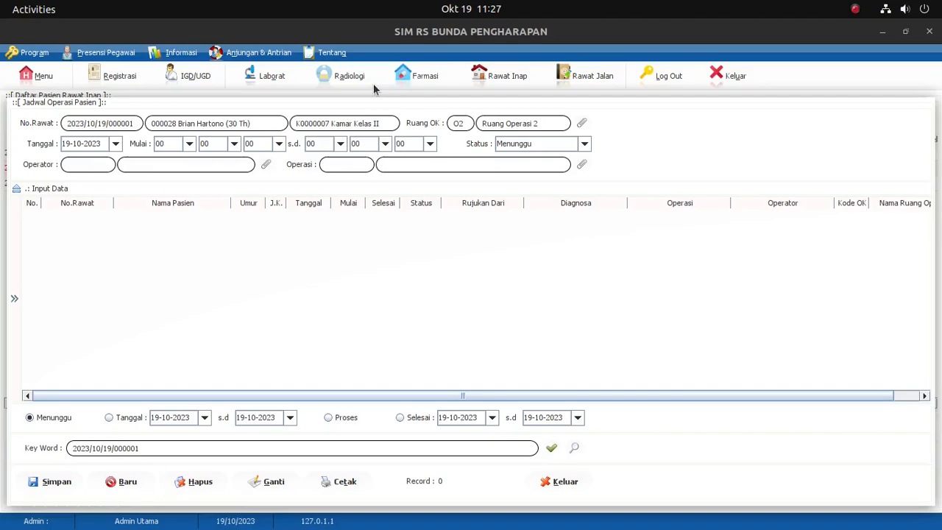
# Set the operation's start time to 09:15.
pyautogui.click(189, 144)
pyautogui.click(180, 193)
pyautogui.click(234, 144)
pyautogui.scroll(-4, 220, 195)
pyautogui.click(219, 193)
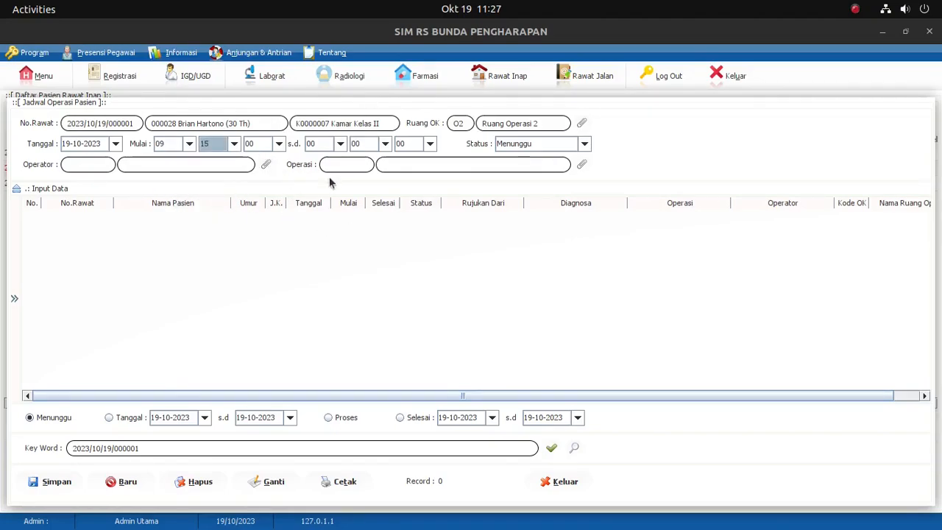
# Set the operation's end time to 11:40.
pyautogui.click(340, 144)
pyautogui.click(317, 221)
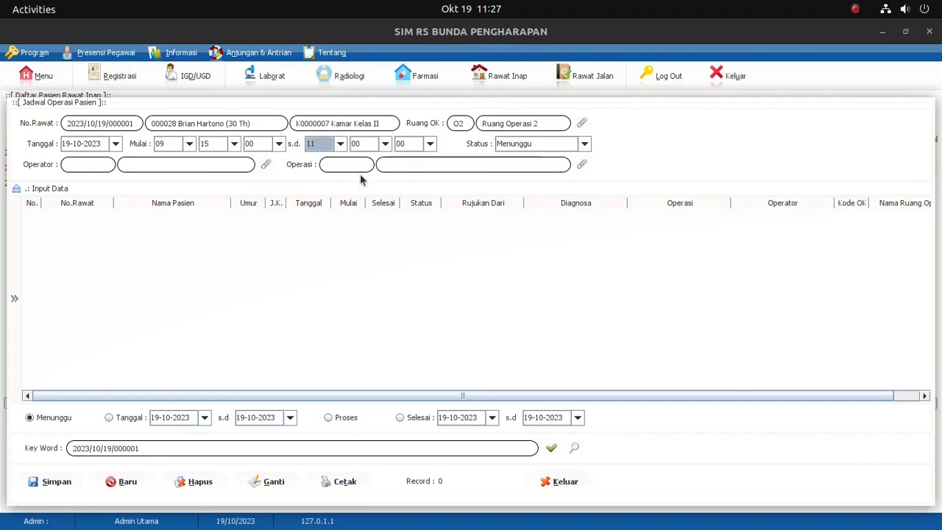
pyautogui.click(384, 144)
pyautogui.scroll(-5, 370, 193)
pyautogui.scroll(-7, 370, 193)
pyautogui.click(371, 193)
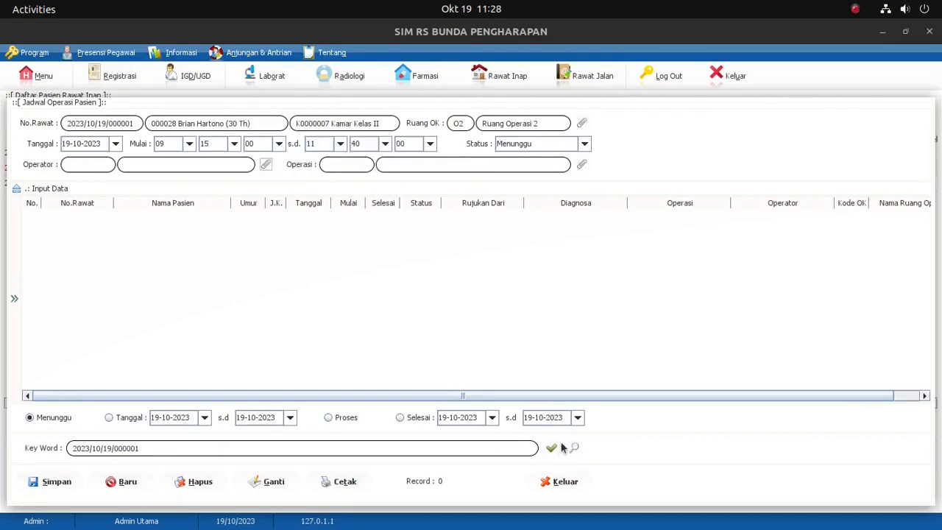
# Assign the doctor with the Bedah specialty as the operator of the surgery.
pyautogui.click(266, 167)
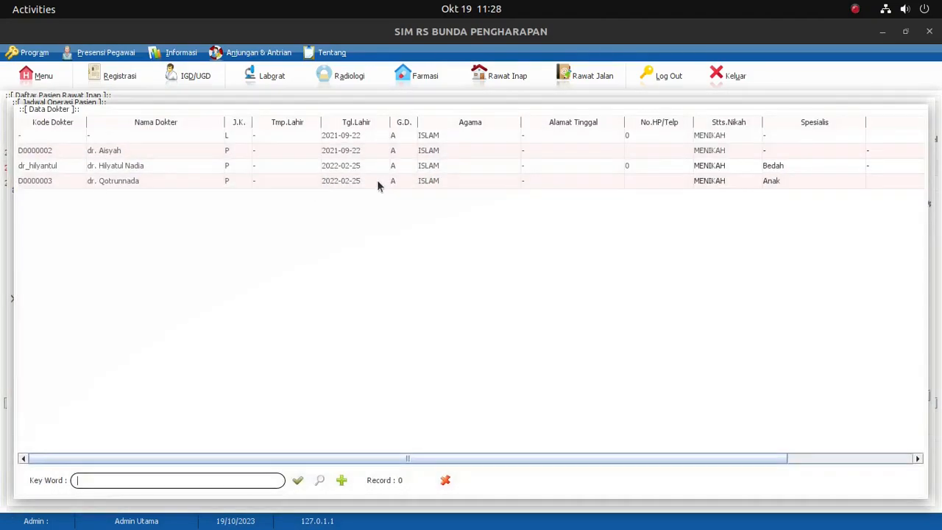
pyautogui.click(165, 165)
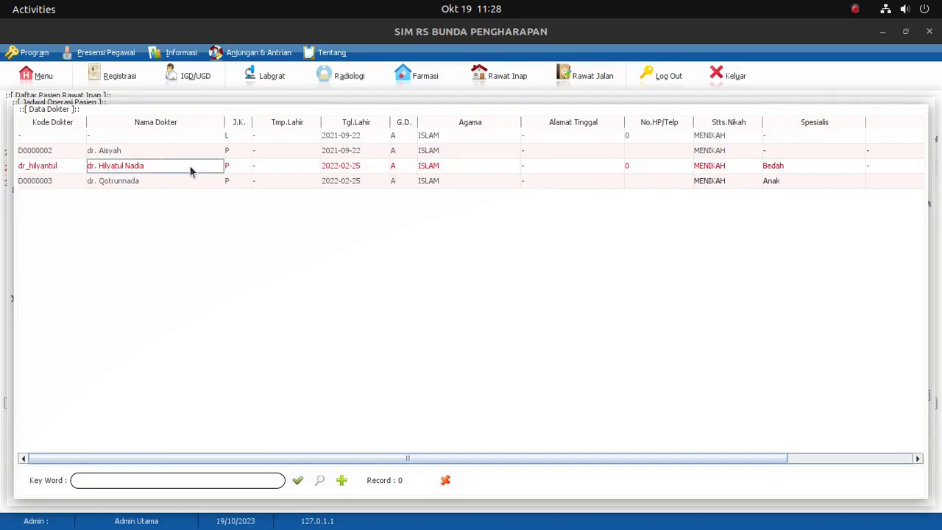
pyautogui.doubleClick(190, 171)
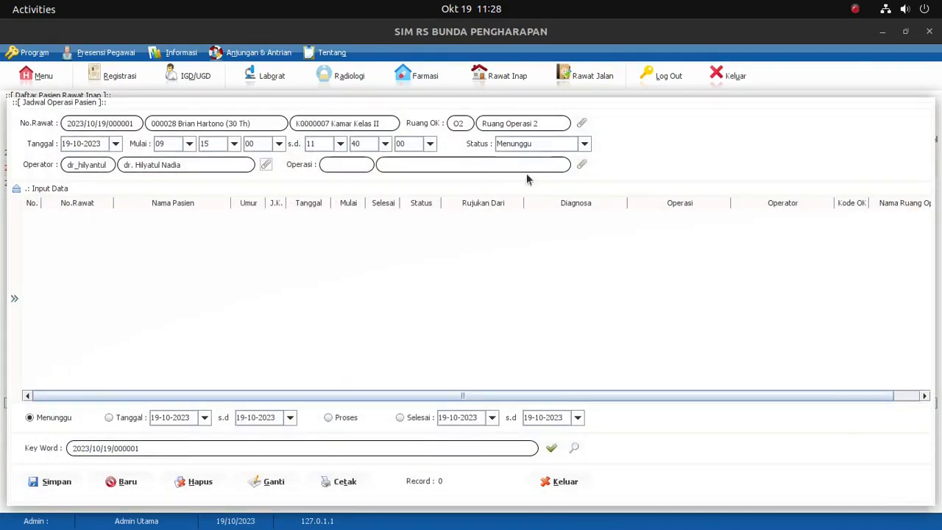
# Search the operation list for "prostat", choose Biopsi Prostat Kelas II as the procedure and save the surgery schedule.
pyautogui.click(582, 167)
pyautogui.scroll(-10, 203, 478)
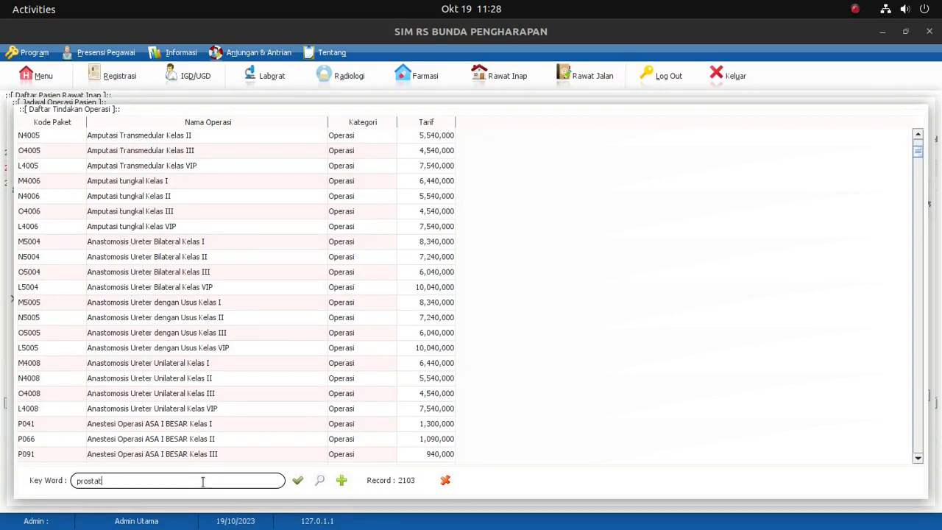
pyautogui.press('Return')
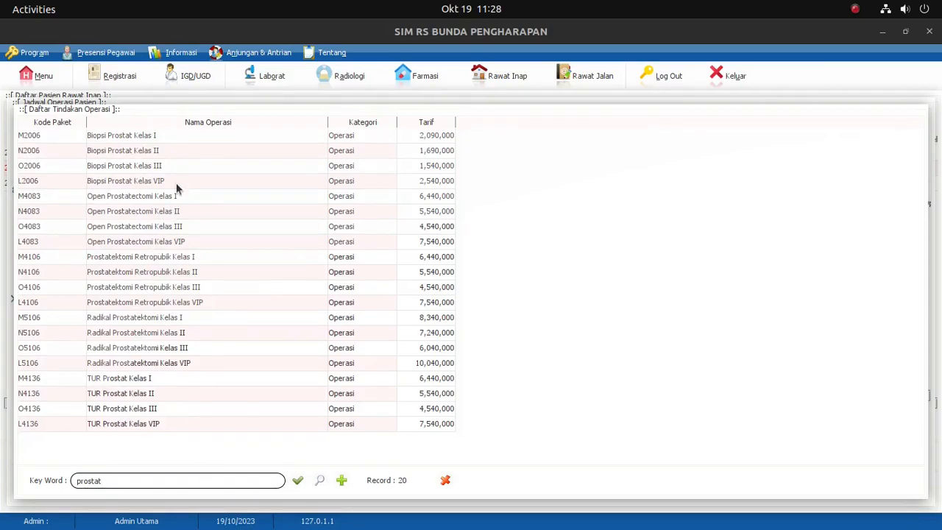
pyautogui.click(145, 153)
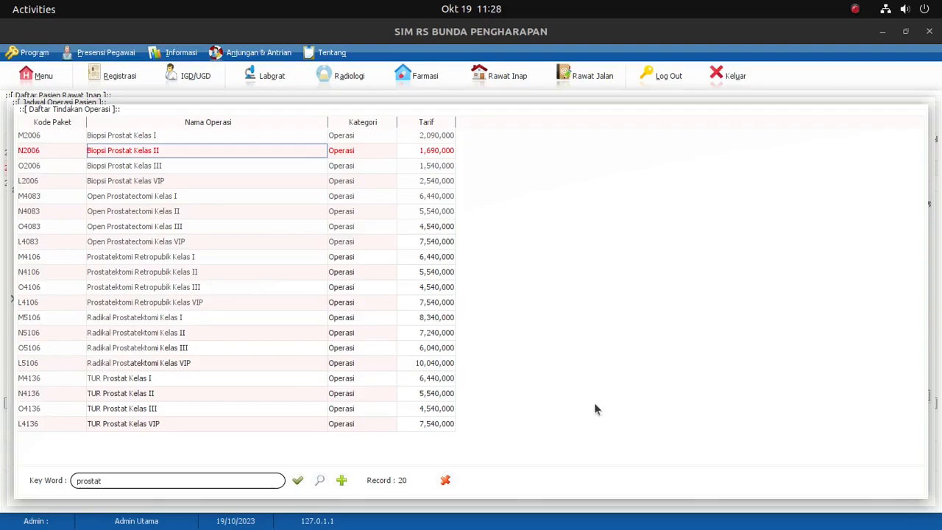
pyautogui.press('Return')
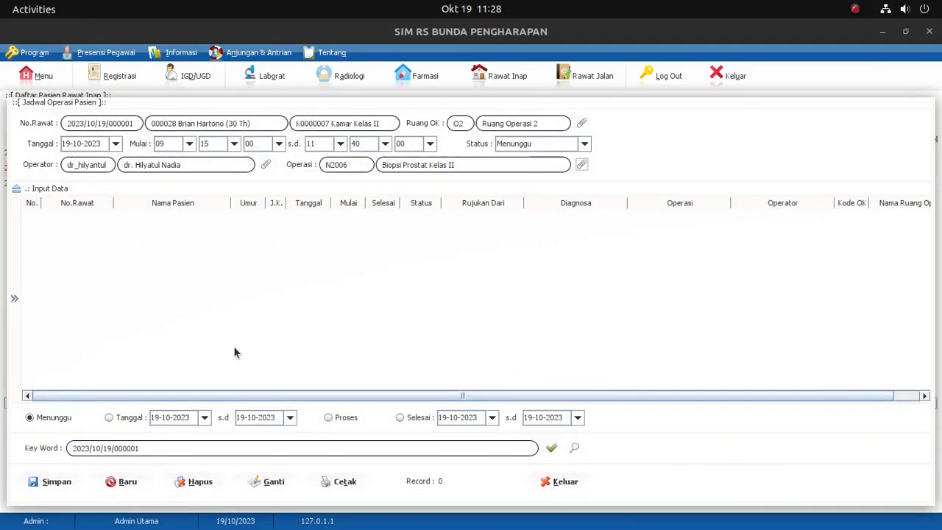
pyautogui.click(40, 485)
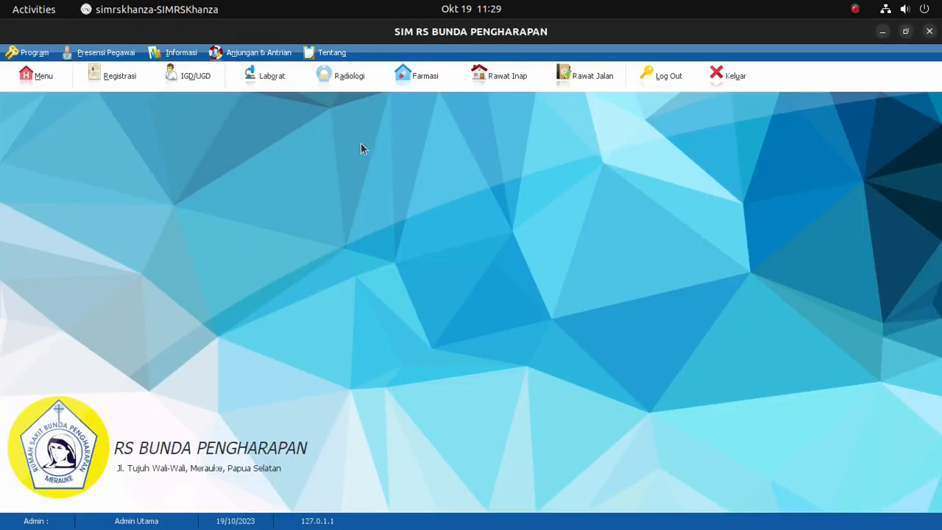
# Search the main menu for "operasi" and open the Jadwal Operasi module.
pyautogui.click(23, 77)
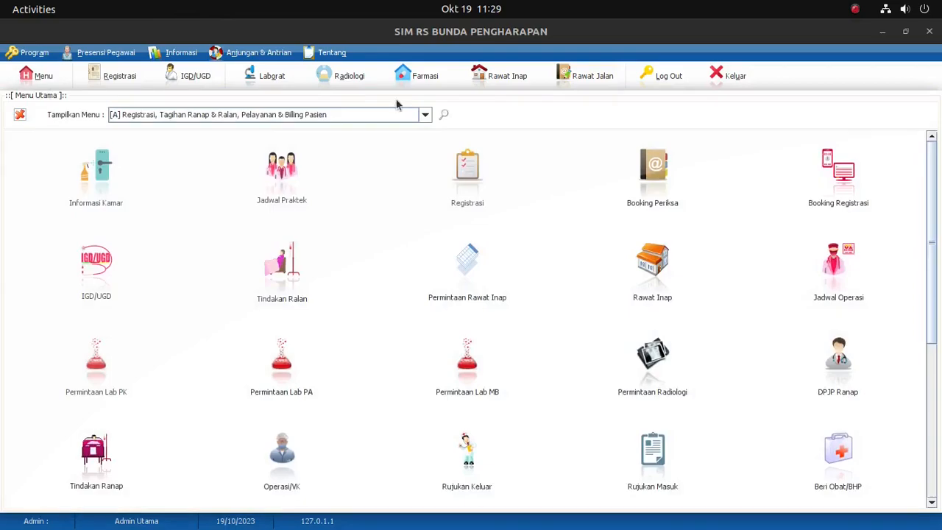
pyautogui.click(444, 116)
pyautogui.write('operasi')
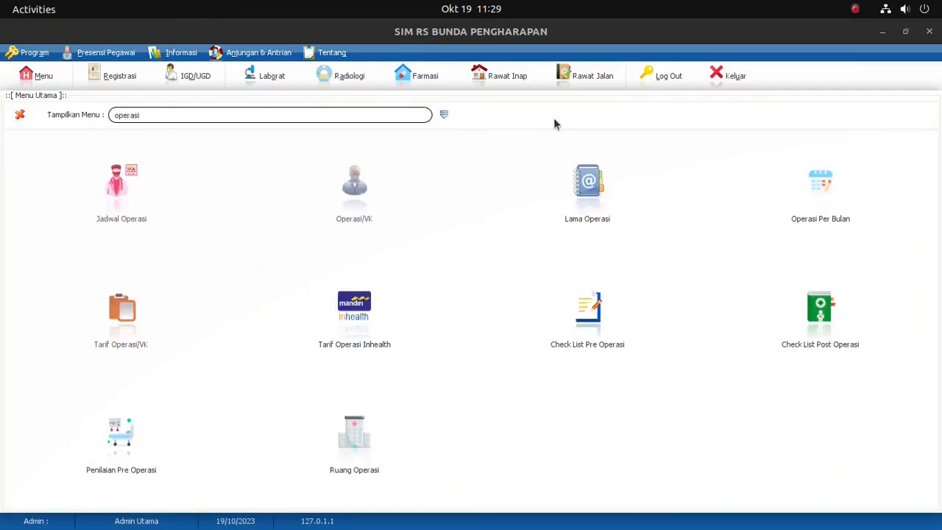
pyautogui.click(120, 202)
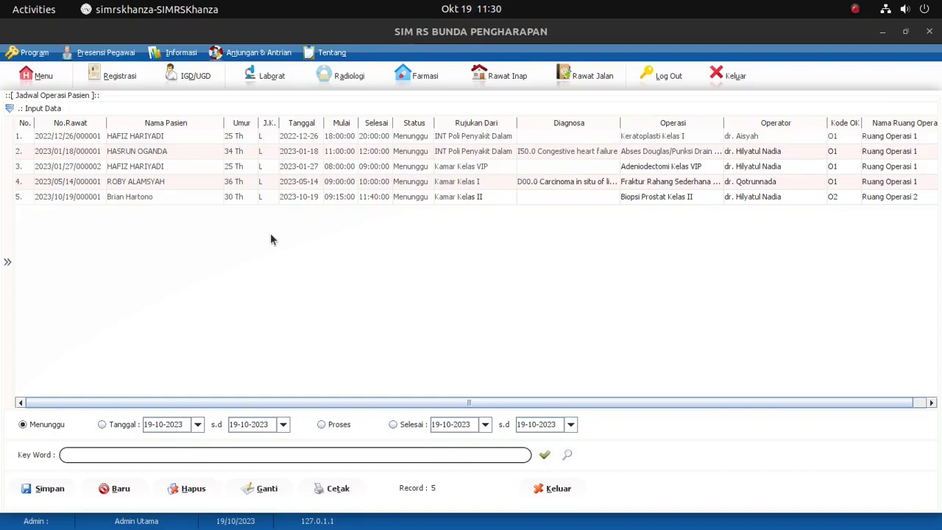
# View the Check List Pre Operasi and Sign-In Sebelum Anestesi forms for the Biopsi Prostat Kelas II schedule entry, closing each one.
pyautogui.click(85, 197)
pyautogui.click(7, 263)
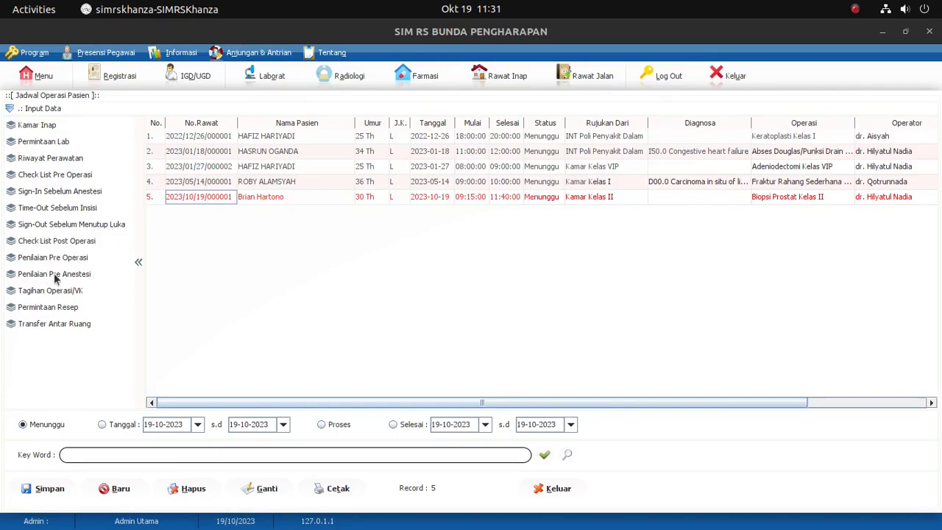
pyautogui.click(71, 183)
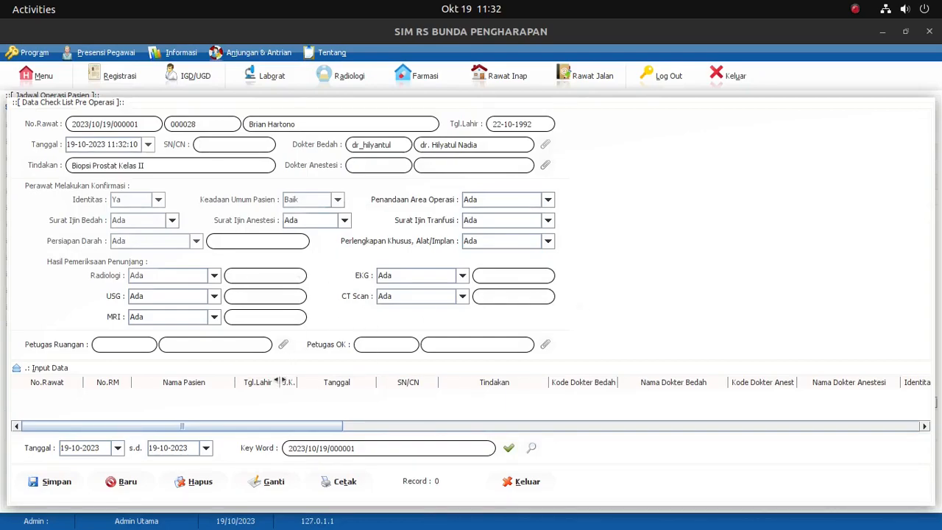
pyautogui.click(520, 491)
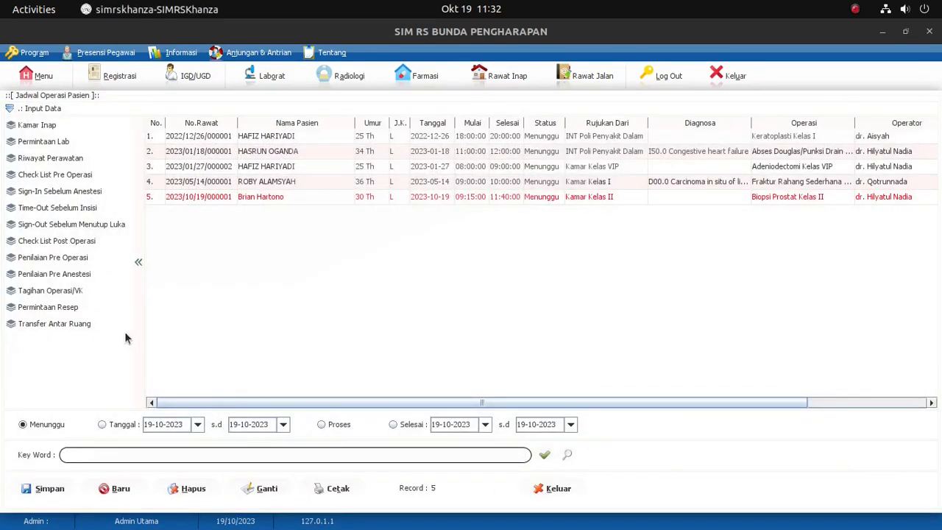
pyautogui.click(63, 191)
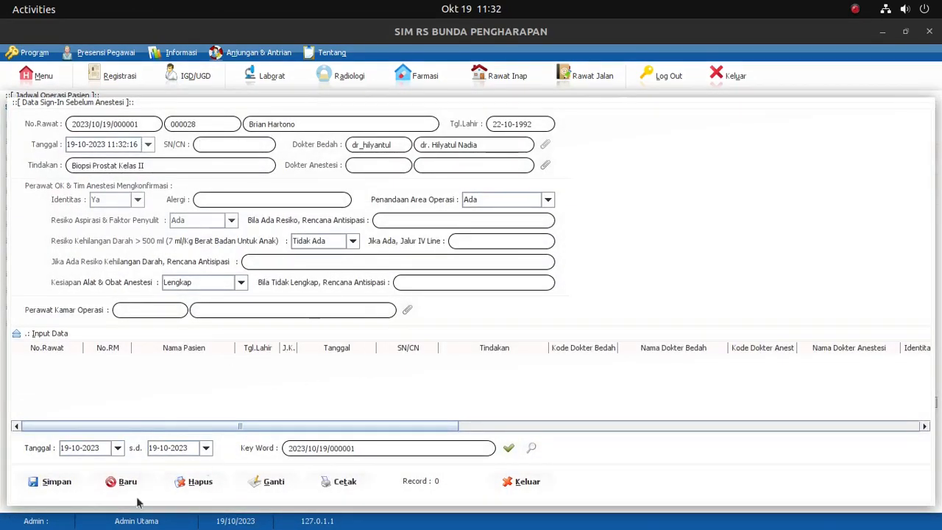
pyautogui.click(524, 482)
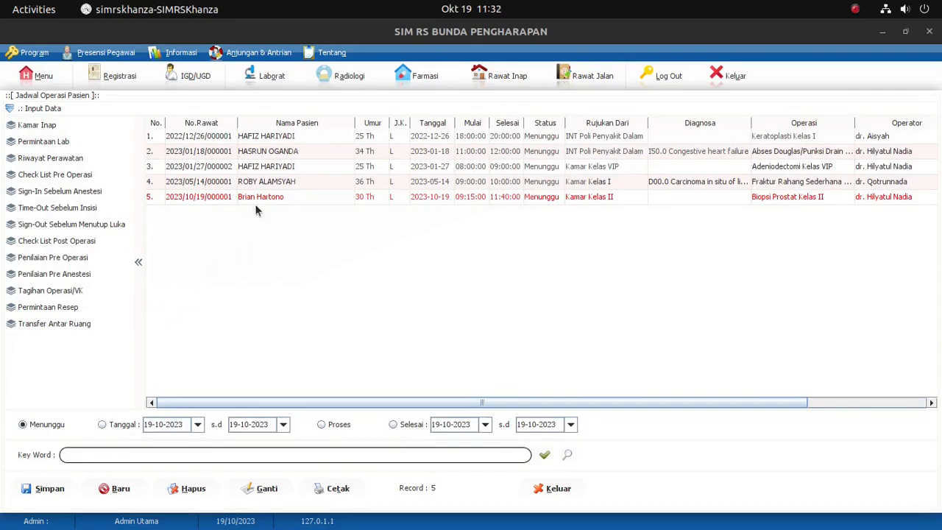
# Update the Biopsi Prostat Kelas II entry's status to Proses Operasi and filter the schedule list by Proses.
pyautogui.click(184, 199)
pyautogui.click(9, 109)
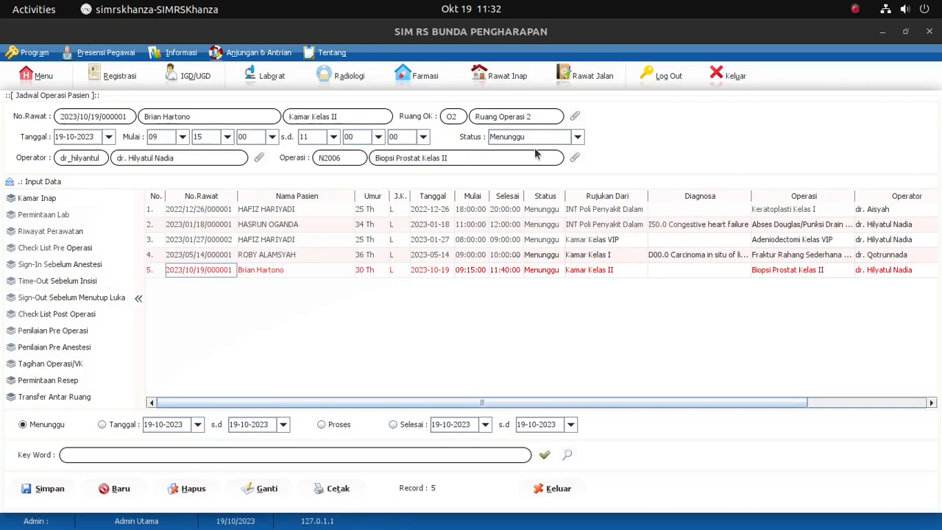
pyautogui.click(562, 139)
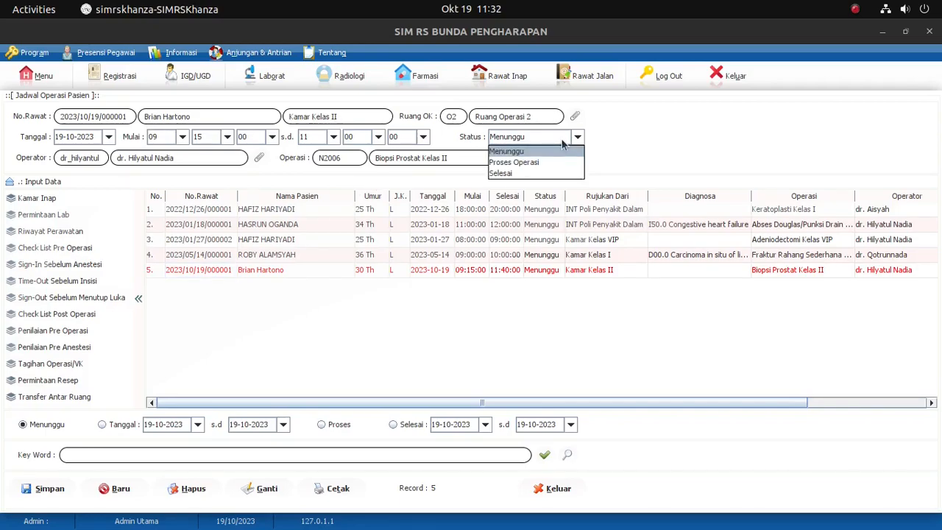
pyautogui.click(538, 162)
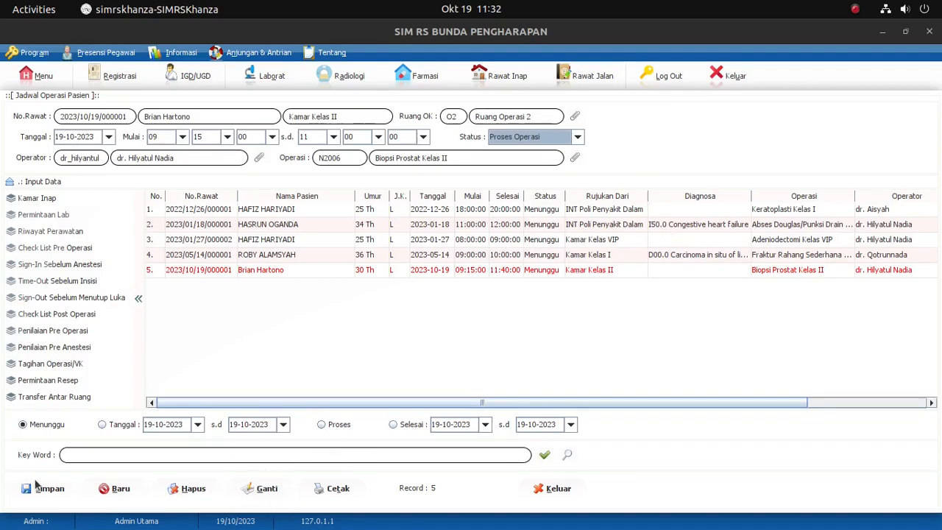
pyautogui.click(263, 489)
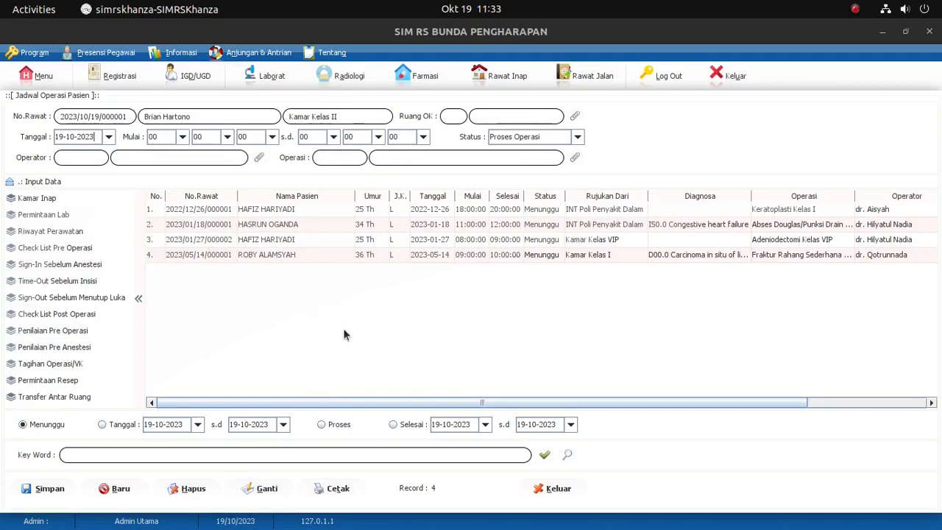
pyautogui.click(322, 426)
pyautogui.click(545, 456)
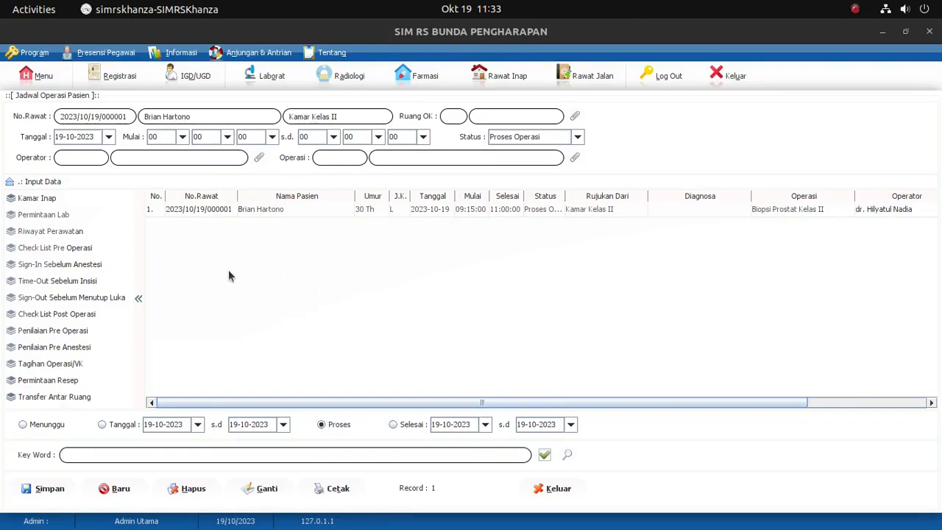
# Update the Biopsi Prostat Kelas II entry's status to Selesai and filter the schedule list by Selesai for 19-10-2023.
pyautogui.click(197, 211)
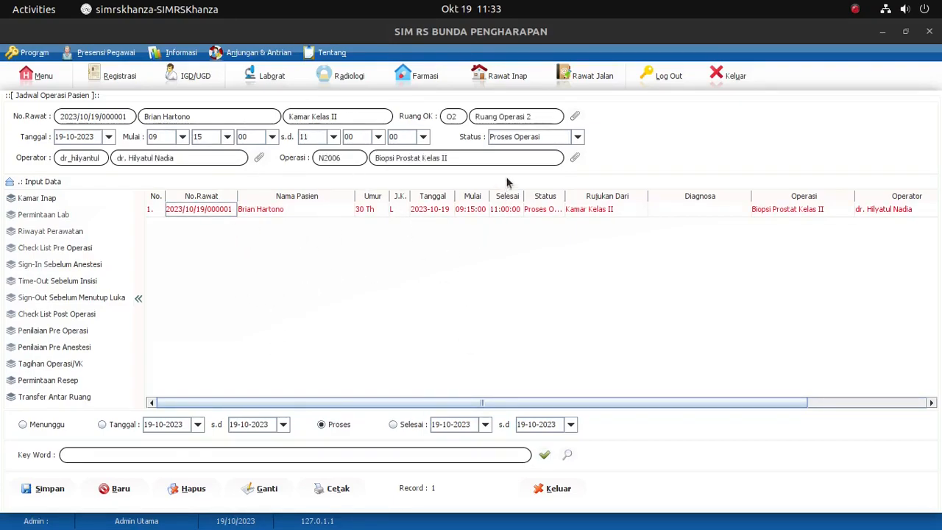
pyautogui.click(579, 140)
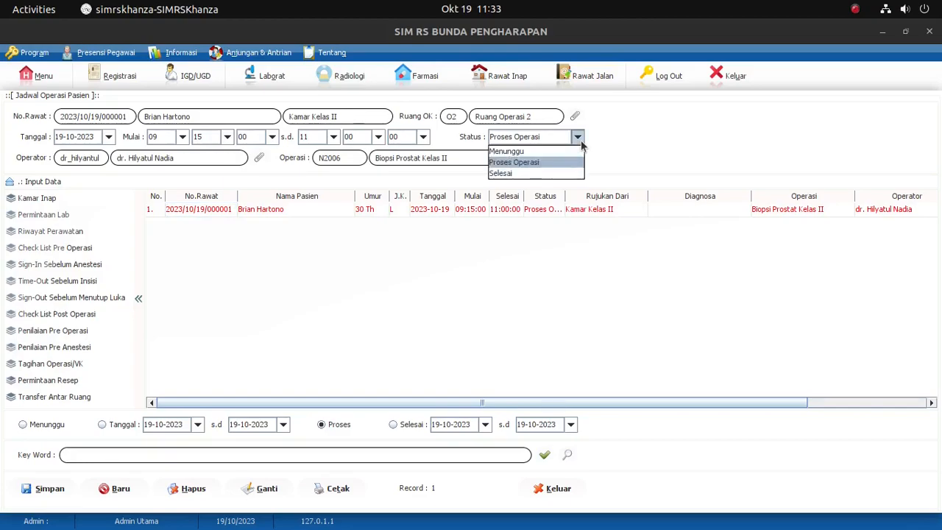
pyautogui.click(551, 178)
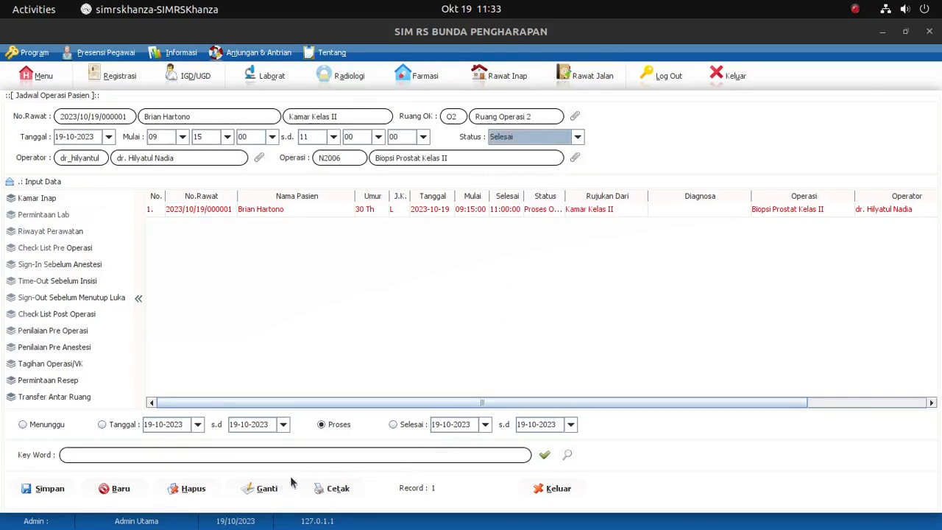
pyautogui.click(268, 495)
pyautogui.click(393, 424)
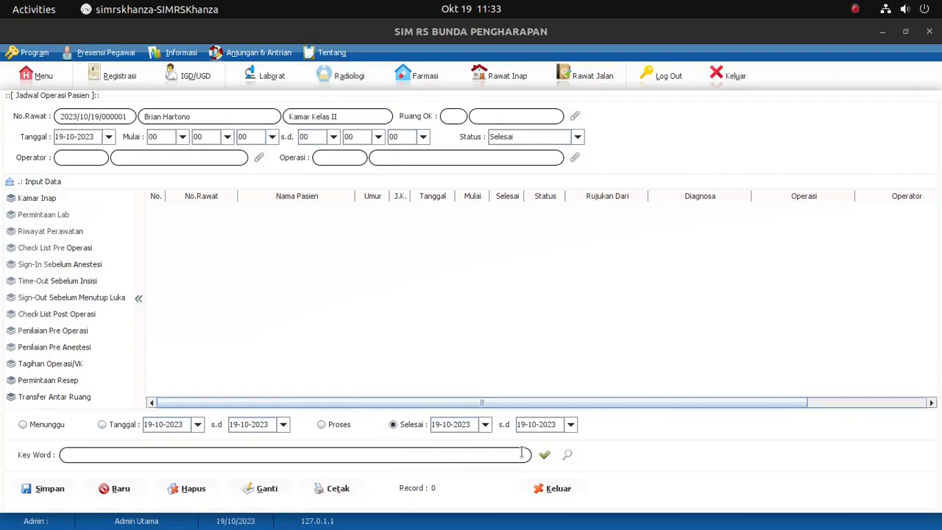
pyautogui.click(545, 455)
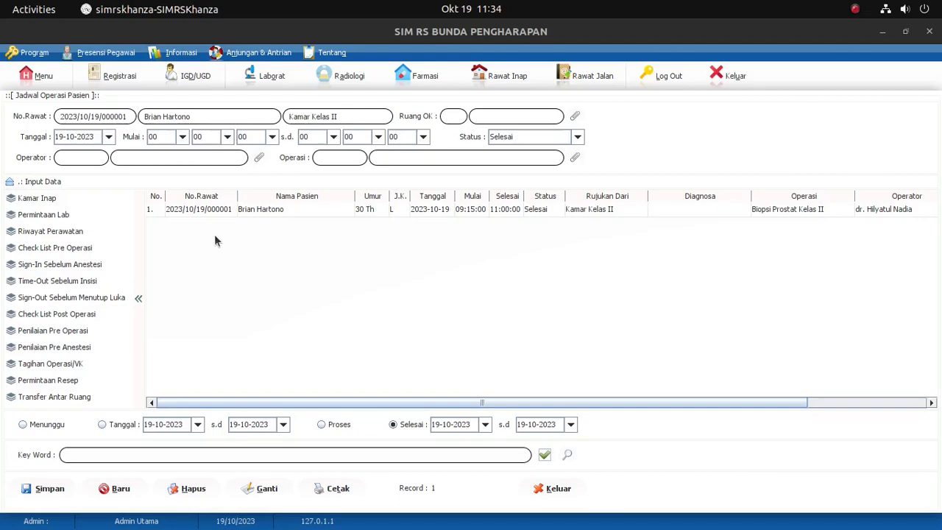
# Open Tagihan Operasi/VK for the finished Biopsi Prostat Kelas II schedule entry and select procedure package N2006 for billing.
pyautogui.click(203, 212)
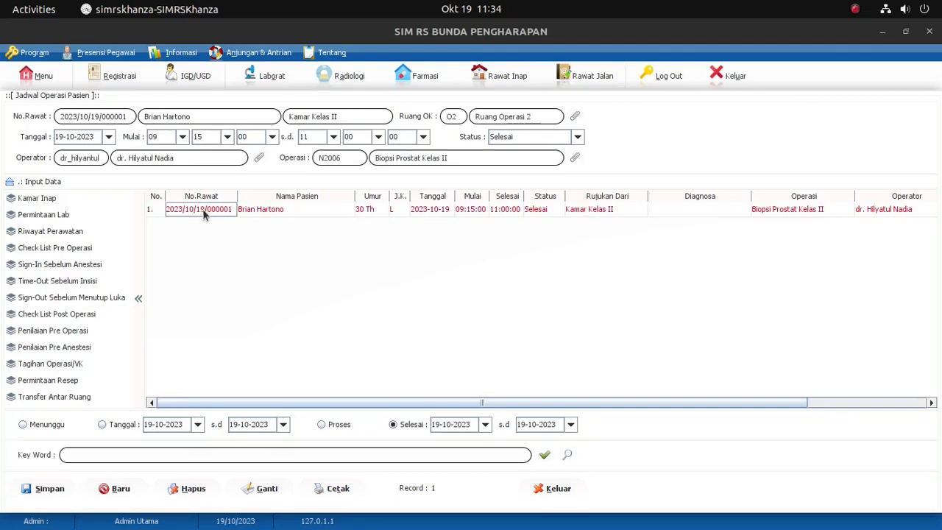
pyautogui.click(65, 366)
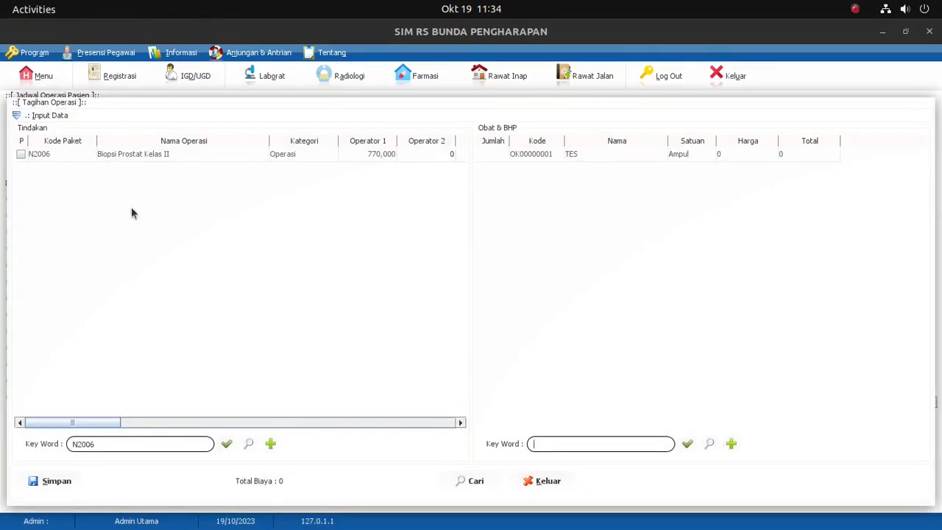
pyautogui.click(21, 155)
# Expand the operation bill's input form, set Kategori to Besar and enter "jenis" as the Jenis Anasthesi.
pyautogui.click(21, 116)
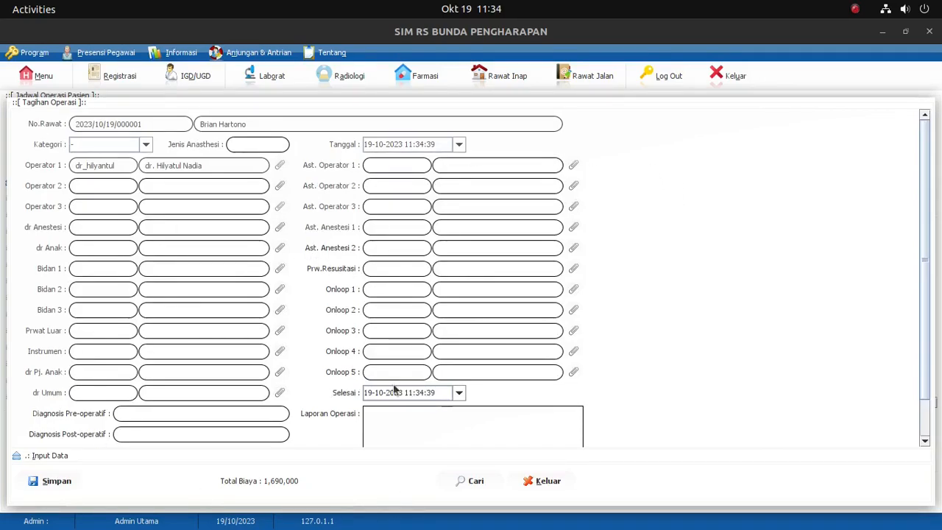
pyautogui.click(146, 146)
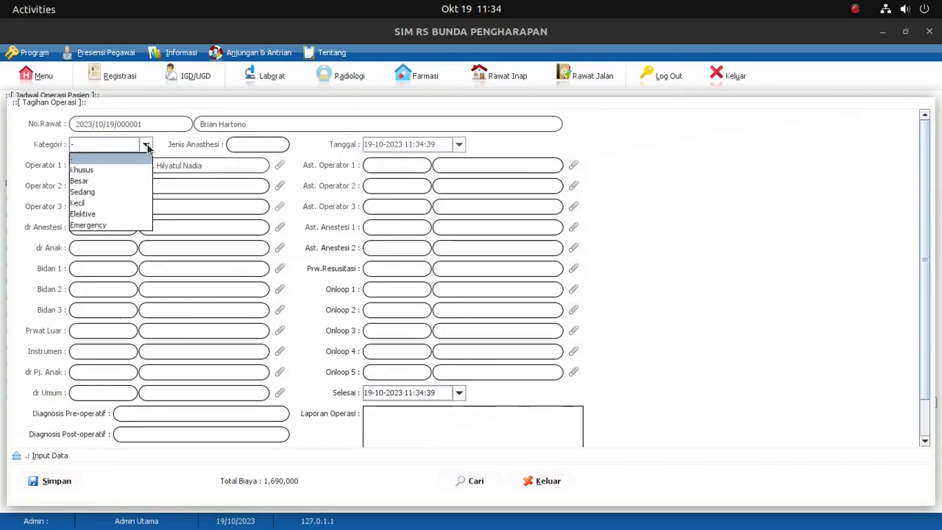
pyautogui.click(130, 181)
pyautogui.click(270, 146)
pyautogui.write('enis')
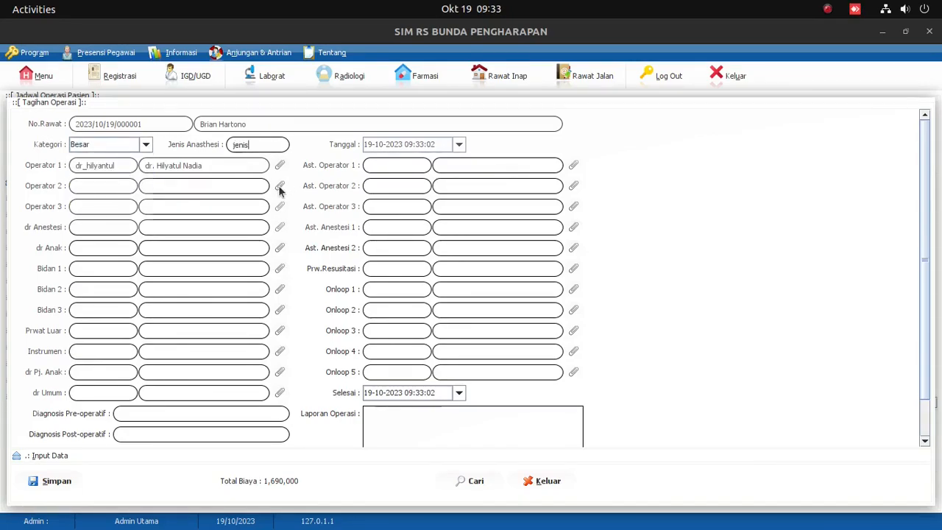
# Assign the Anak specialist as Operator 2, the Bedah specialist as Operator 3 and the doctor coded D0000002 as dr Anestesi.
pyautogui.click(280, 187)
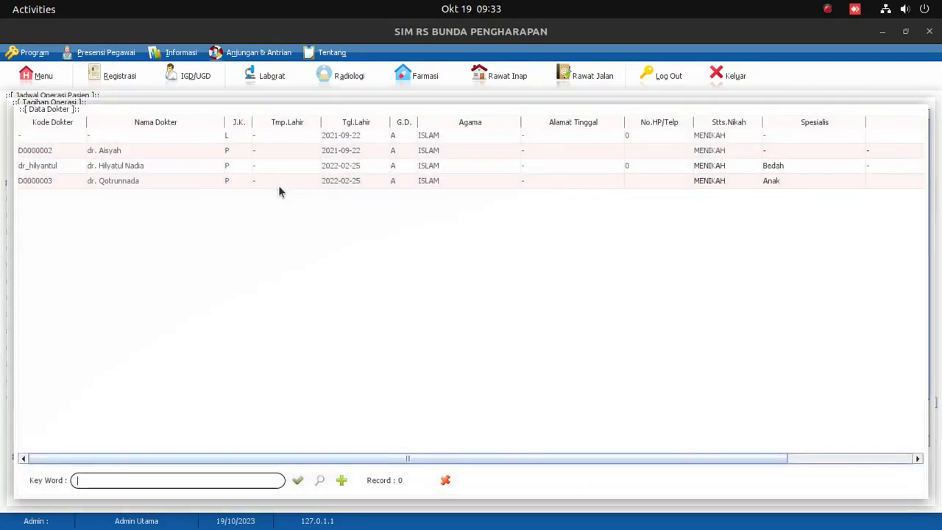
pyautogui.doubleClick(139, 181)
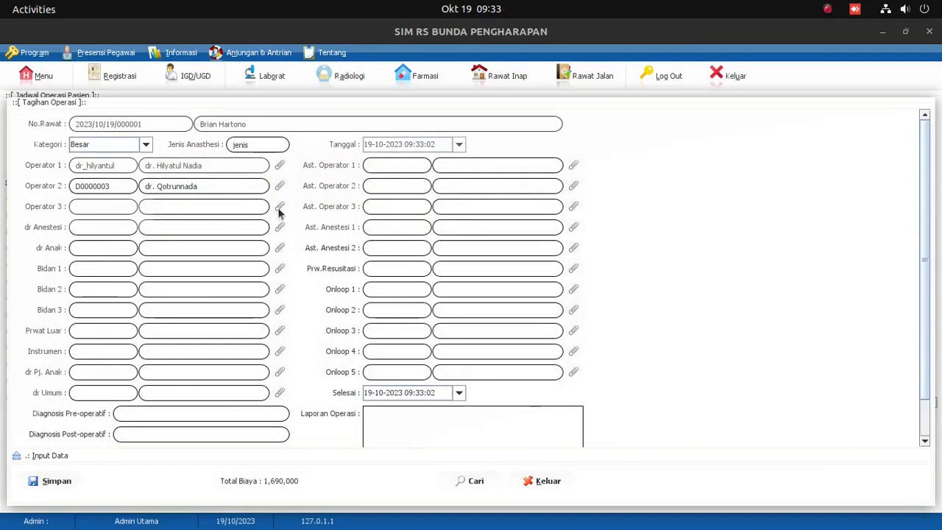
pyautogui.click(278, 208)
pyautogui.doubleClick(149, 168)
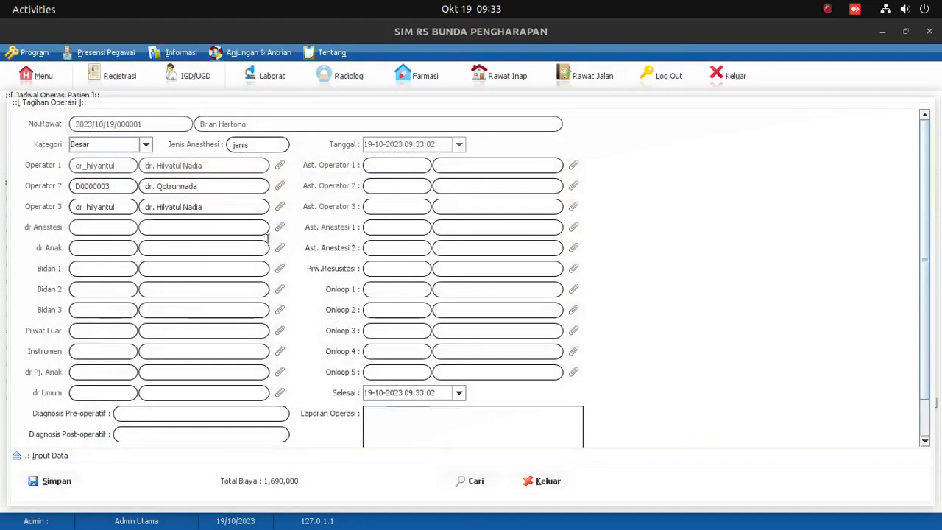
pyautogui.click(280, 228)
pyautogui.doubleClick(118, 150)
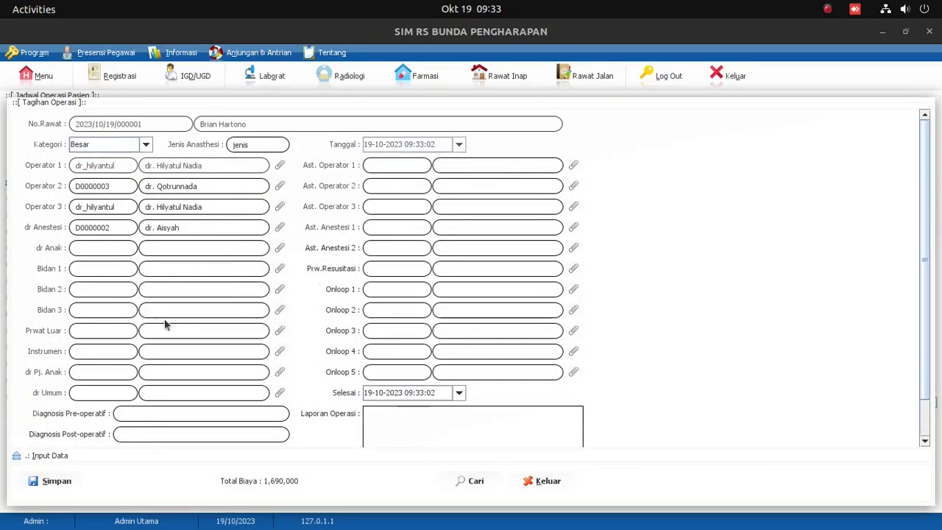
# Fill the dr Anak, Bidan 1 and Bidan 3 roles with the placeholder "-" entry.
pyautogui.click(280, 253)
pyautogui.doubleClick(148, 137)
pyautogui.click(279, 269)
pyautogui.doubleClick(144, 140)
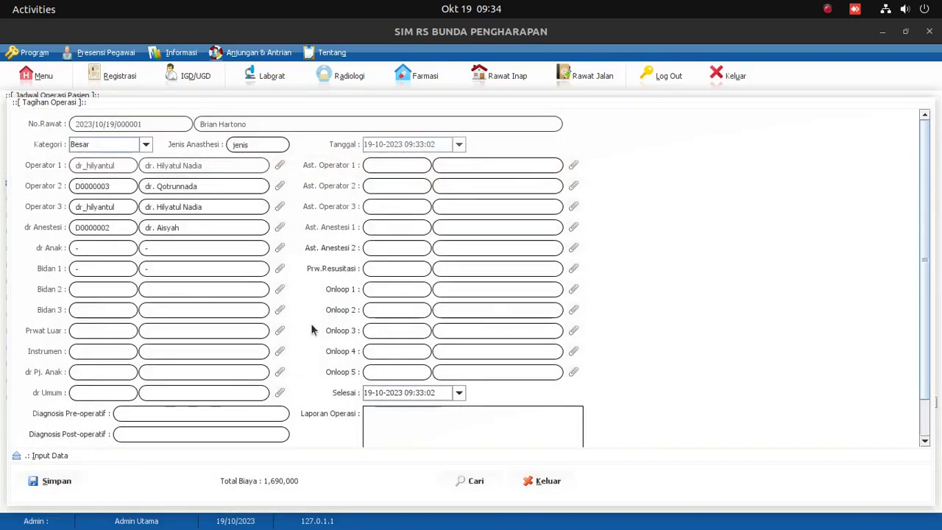
pyautogui.click(281, 310)
pyautogui.doubleClick(162, 133)
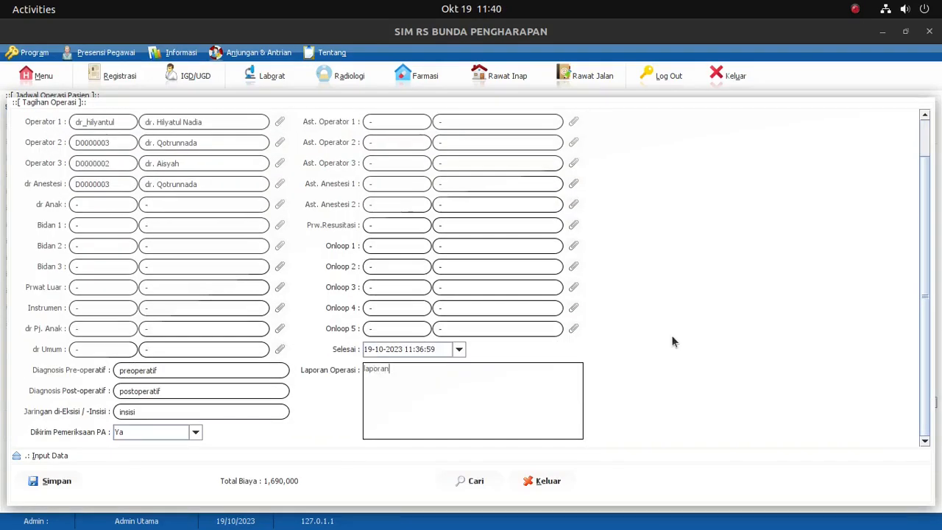
# Complete the Laporan Operasi text as "laporan operasi", then save the operation bill and close its form.
pyautogui.write('operasi')
pyautogui.click(50, 482)
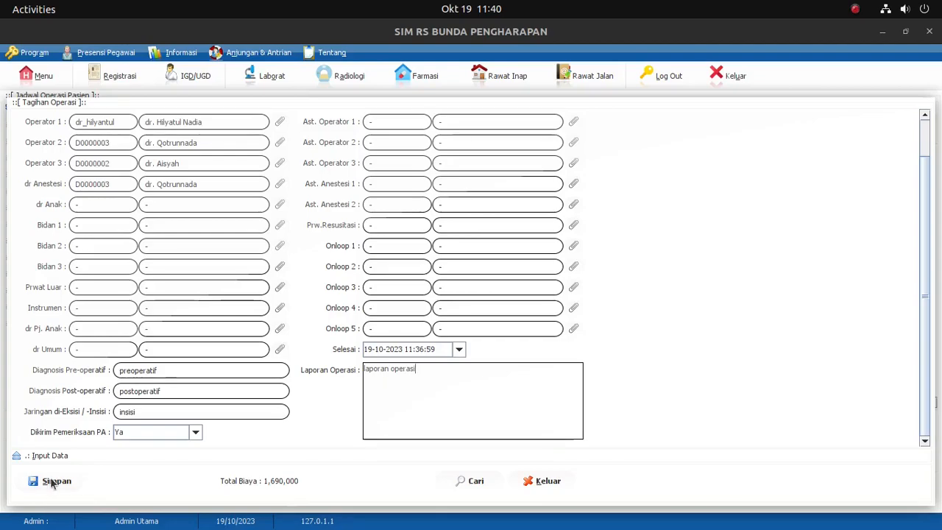
pyautogui.click(461, 335)
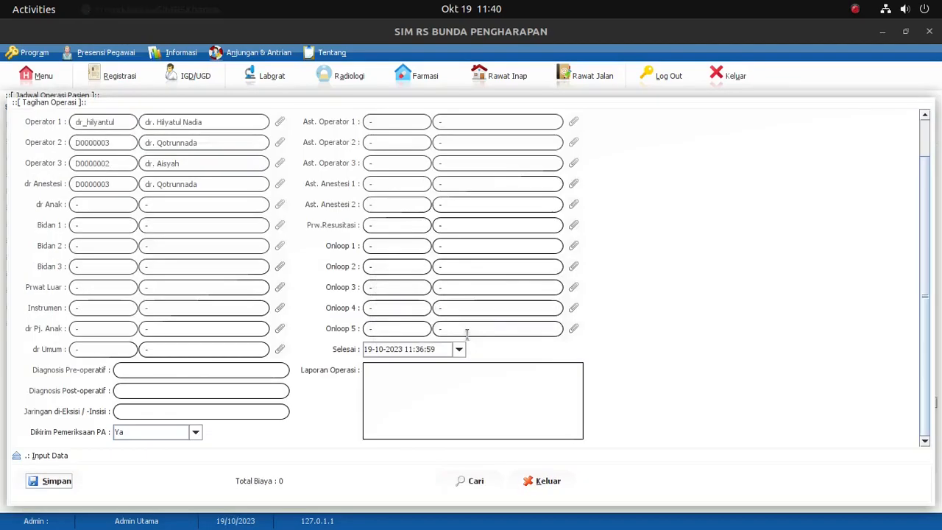
pyautogui.click(548, 482)
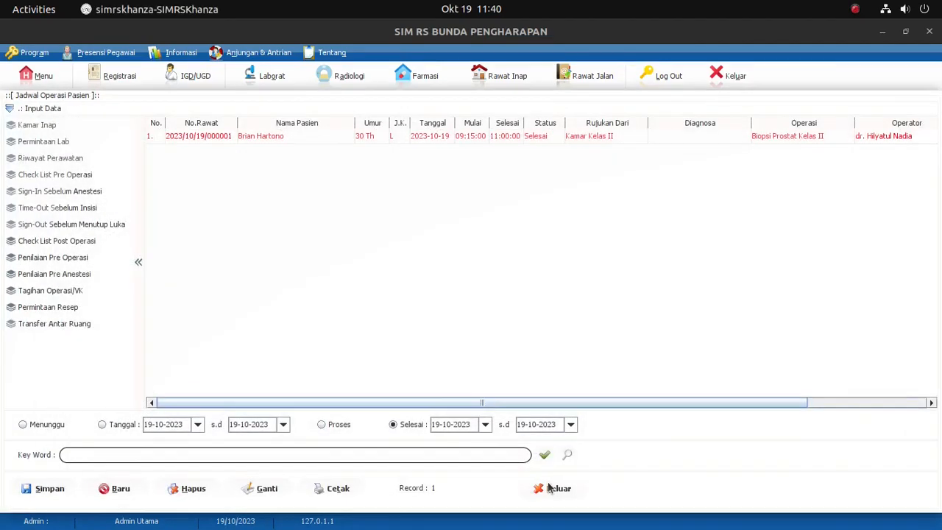